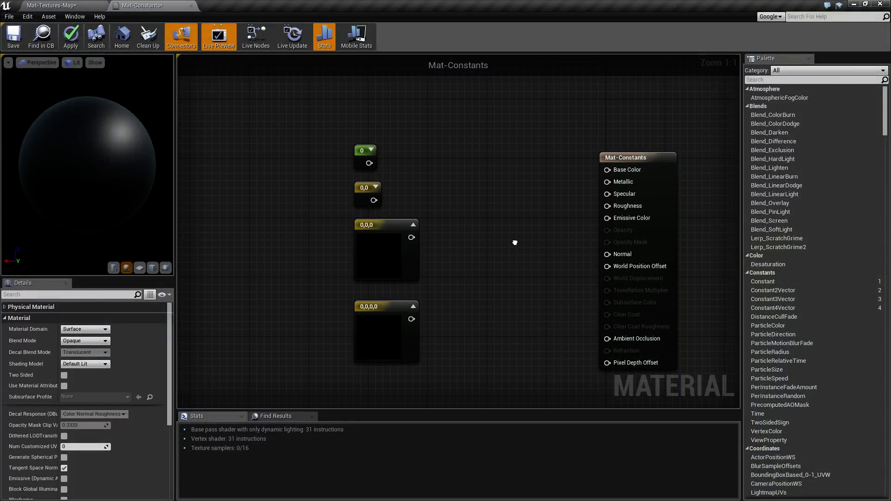
Examine the Constant, Constant2Vector, Constant3Vector and Constant4Vector expressions listed in the Constants category.
right_drag(515, 243, 498, 227)
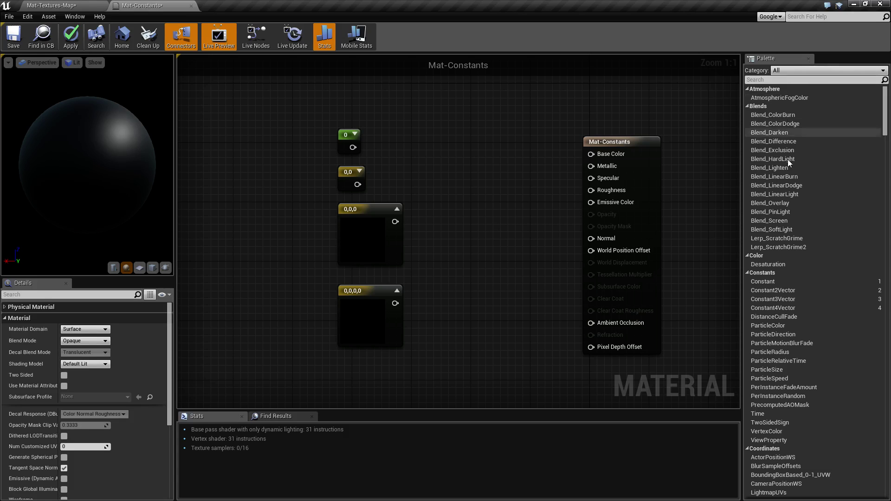
click(768, 272)
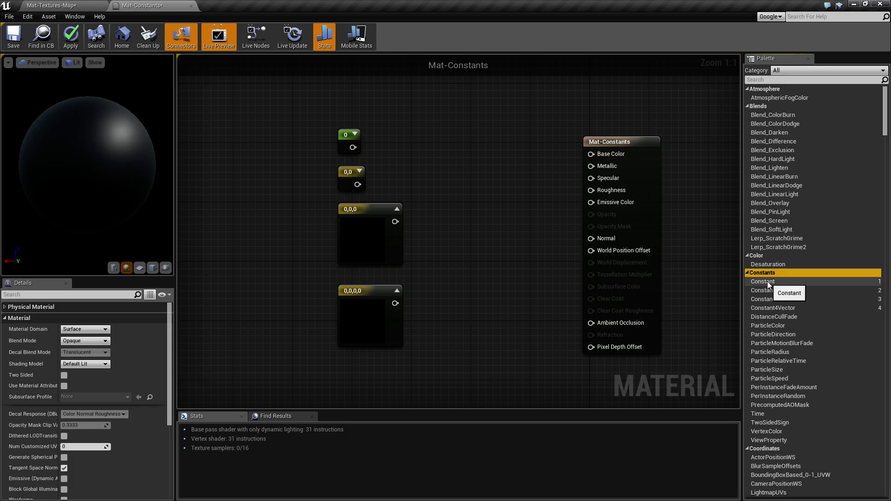
click(787, 307)
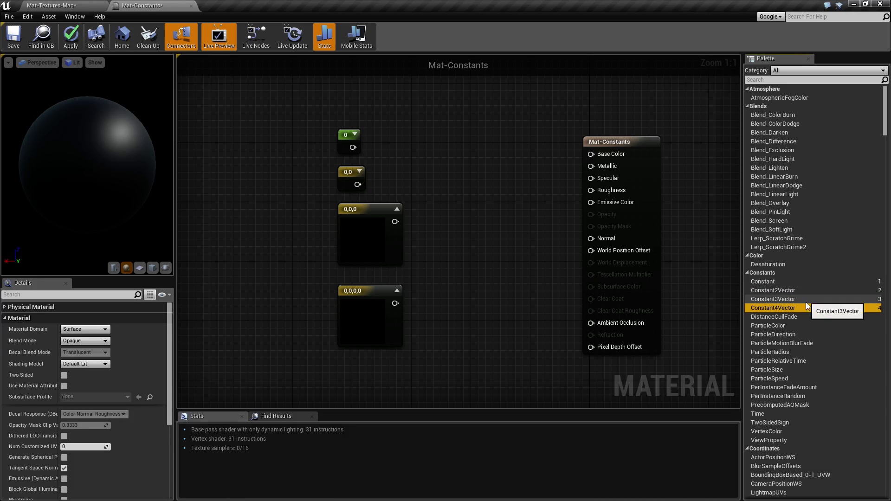
right_drag(501, 259, 520, 261)
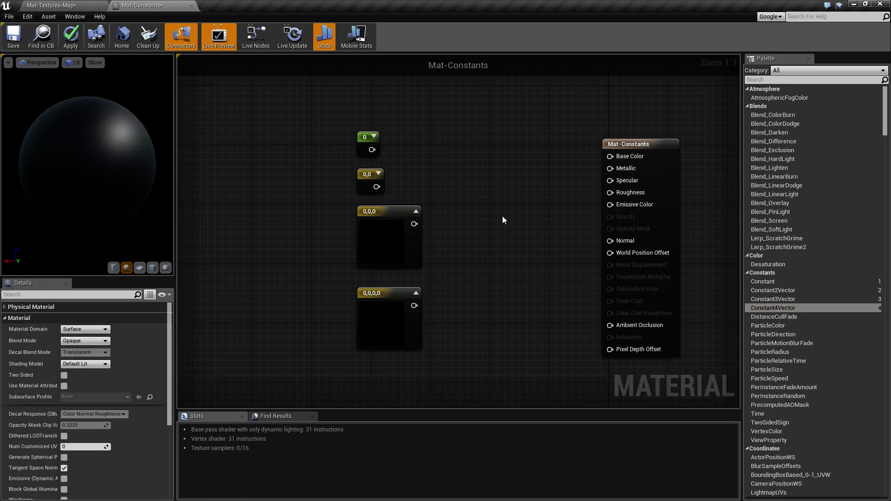
click(489, 184)
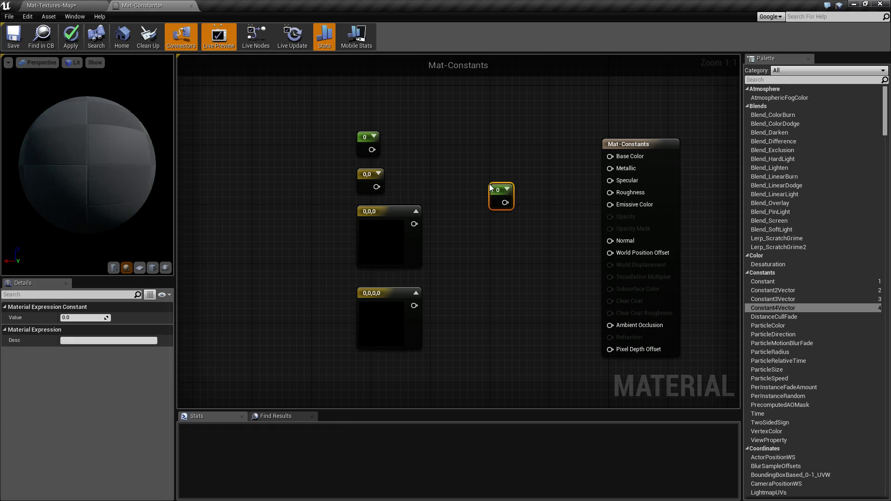
click(494, 246)
drag(470, 176, 548, 273)
key(Delete)
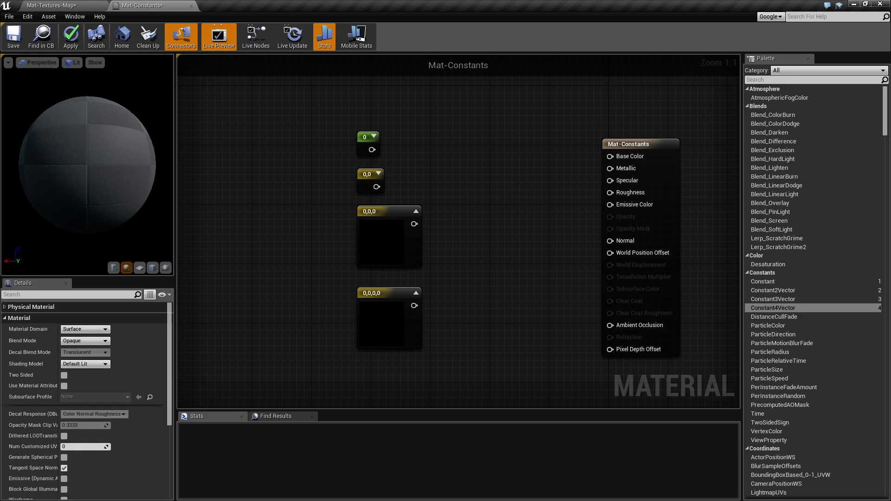
Inspect the properties of the scalar, two-, three- and four-component constant nodes in the graph.
right_drag(354, 138, 405, 148)
click(415, 146)
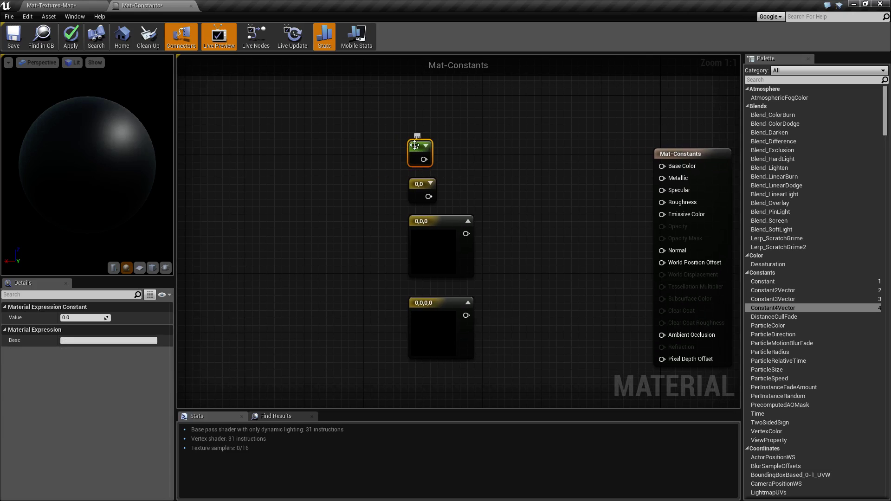
click(420, 189)
click(425, 227)
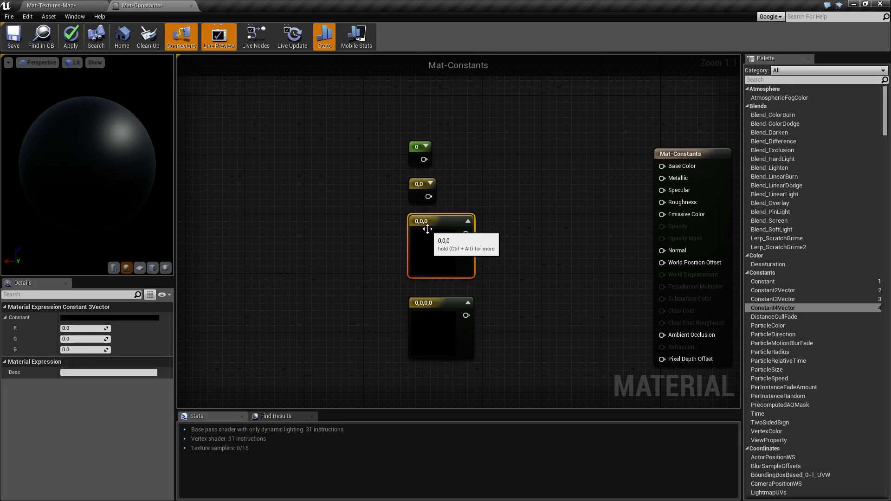
click(439, 308)
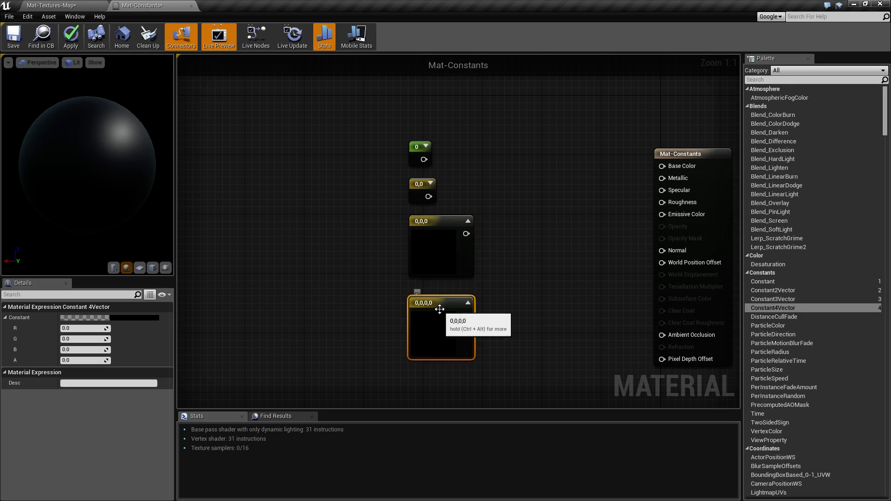
click(417, 148)
right_drag(489, 191, 463, 215)
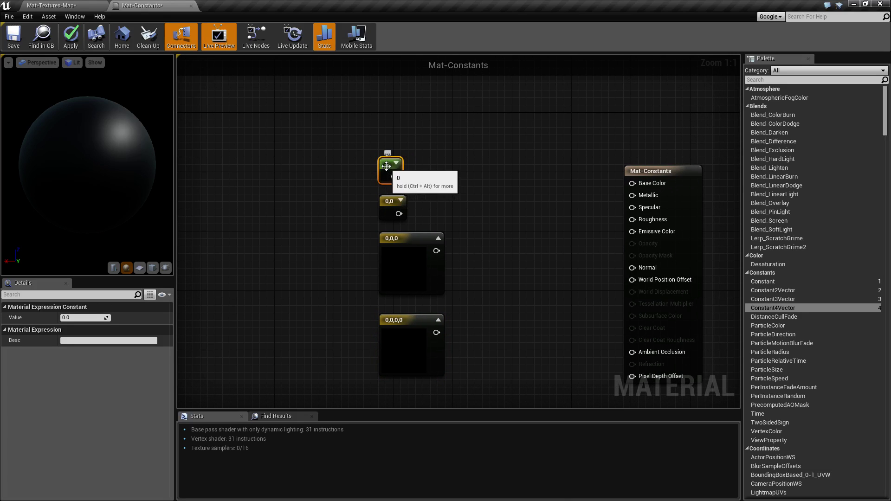
click(453, 183)
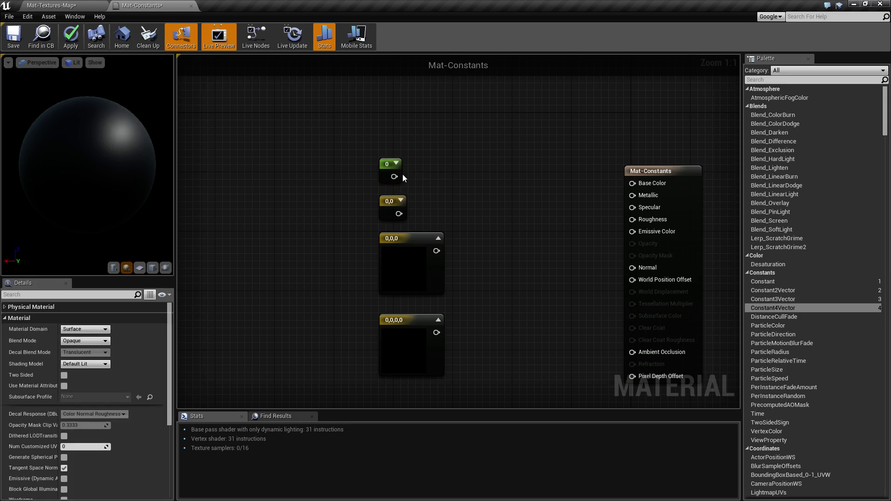
Set the scalar Constant node's value to 1.
click(388, 166)
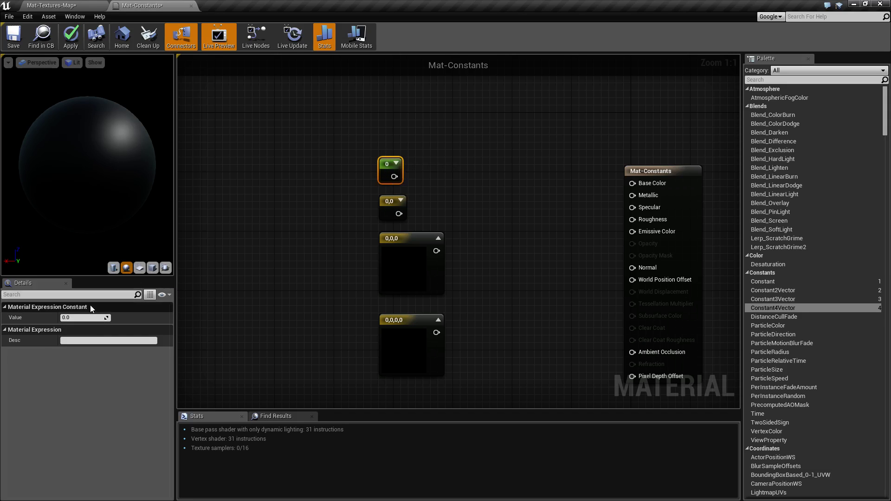
click(84, 318)
text(1)
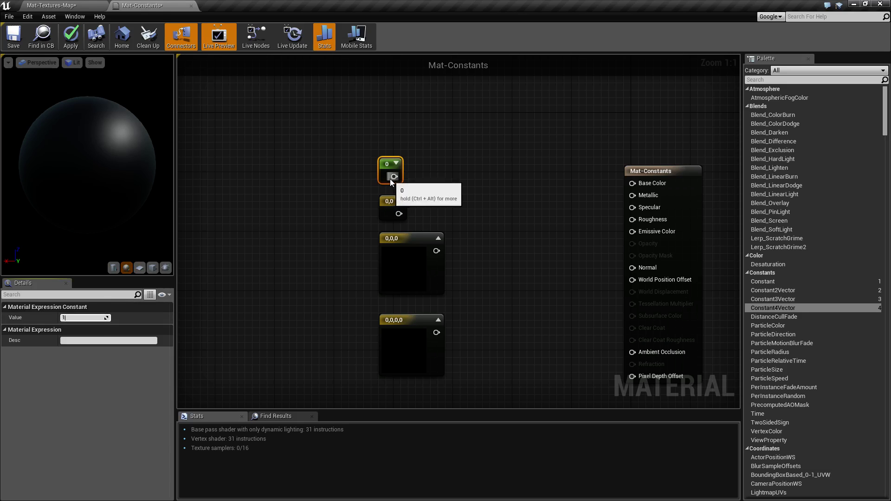
Connect the scalar Constant to the material's Metallic input and apply the change to check the preview sphere.
drag(394, 176, 638, 197)
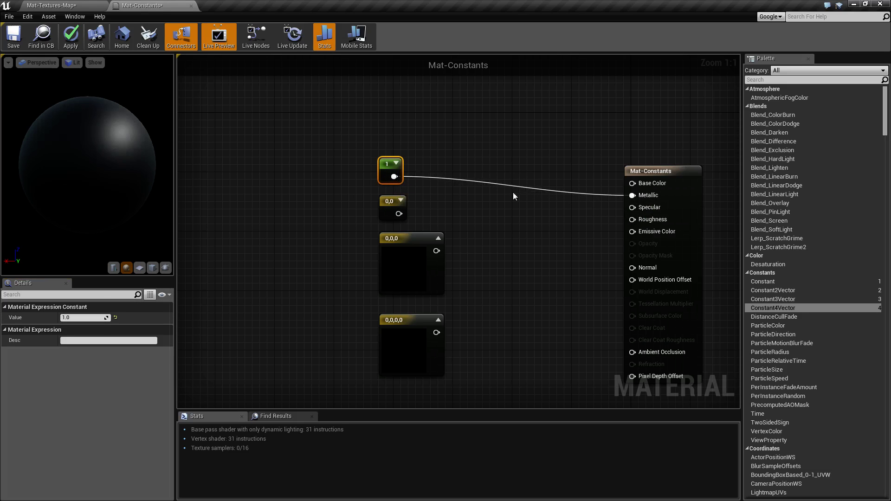
click(71, 37)
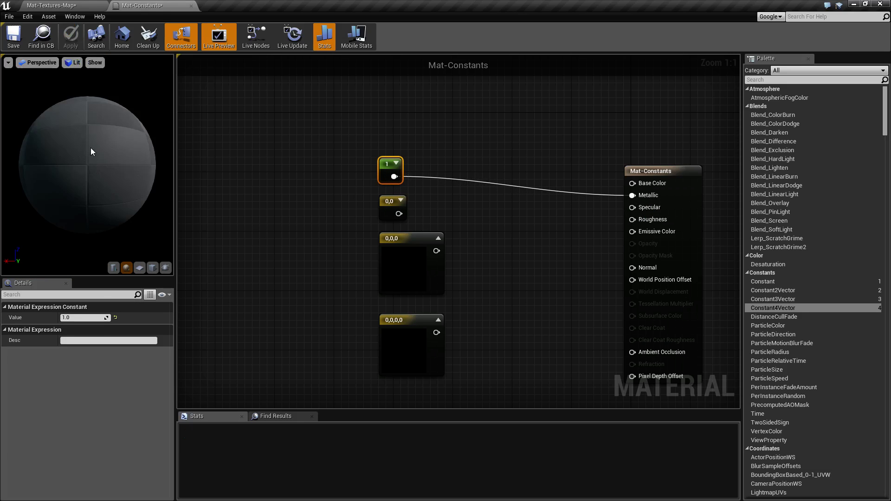
drag(90, 147, 154, 177)
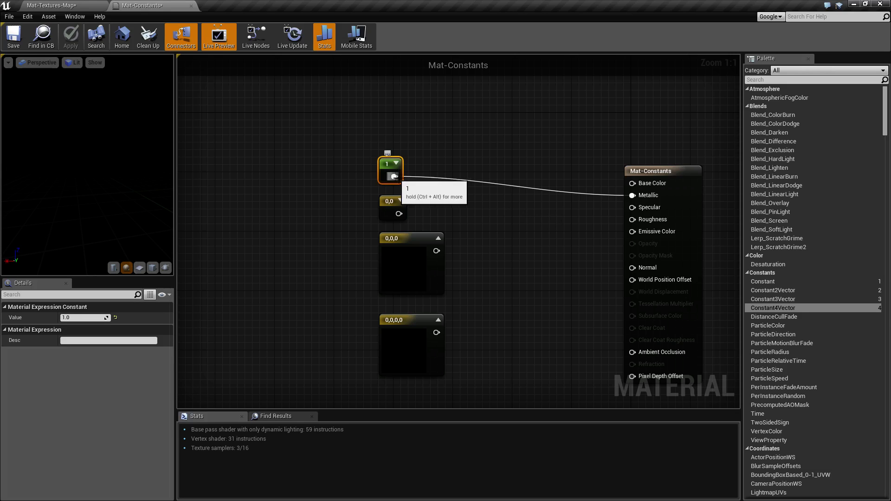
Connect the scalar Constant to Roughness instead of Metallic and apply the material change.
drag(394, 177, 640, 219)
alt+click(633, 195)
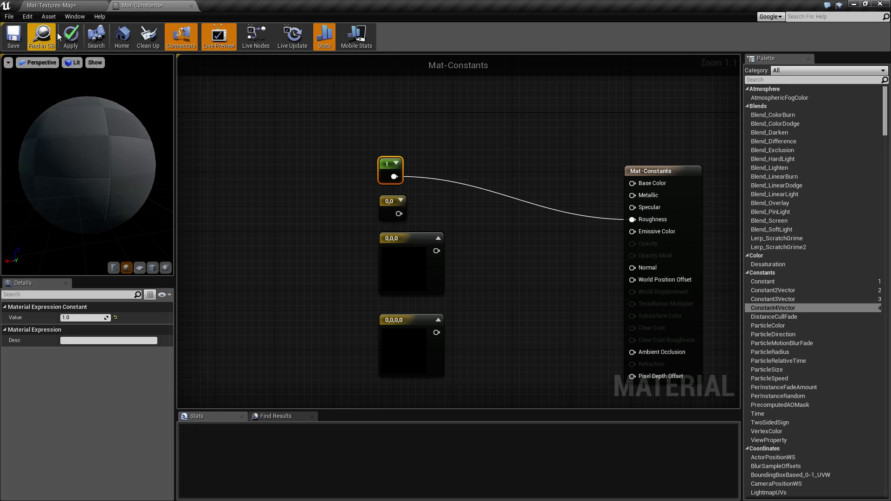
click(71, 38)
drag(80, 149, 106, 140)
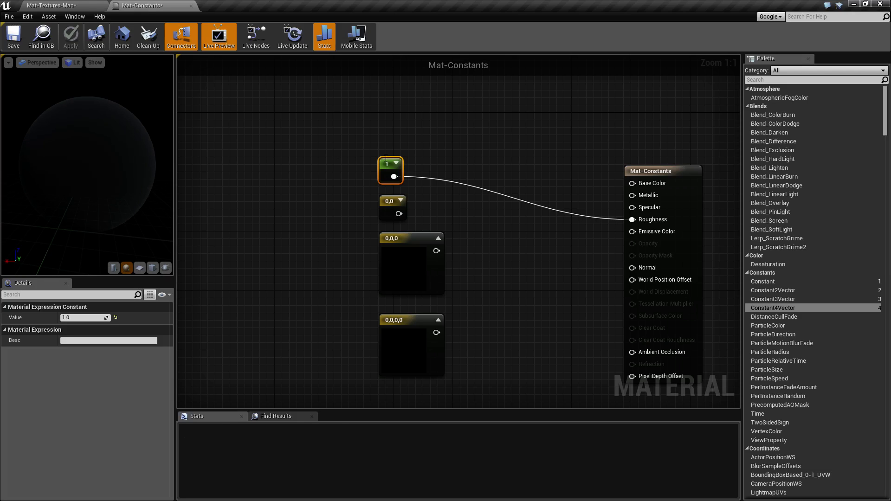
Compare the editable channels of the scalar, Constant2Vector and Constant3Vector nodes, including the three-component node's colour property.
click(389, 214)
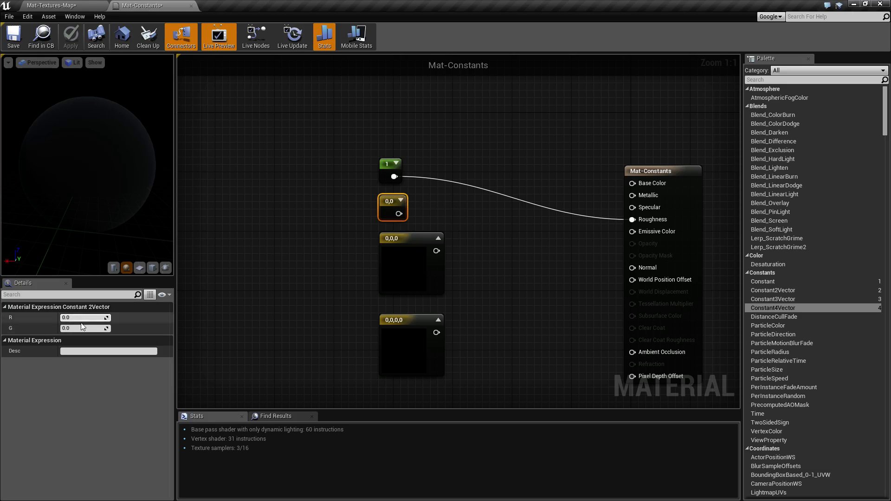
click(397, 237)
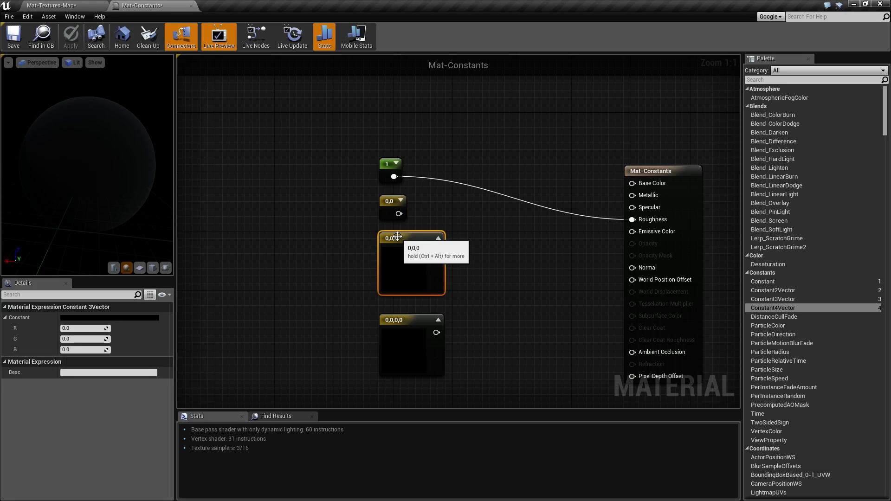
double_click(403, 265)
click(583, 272)
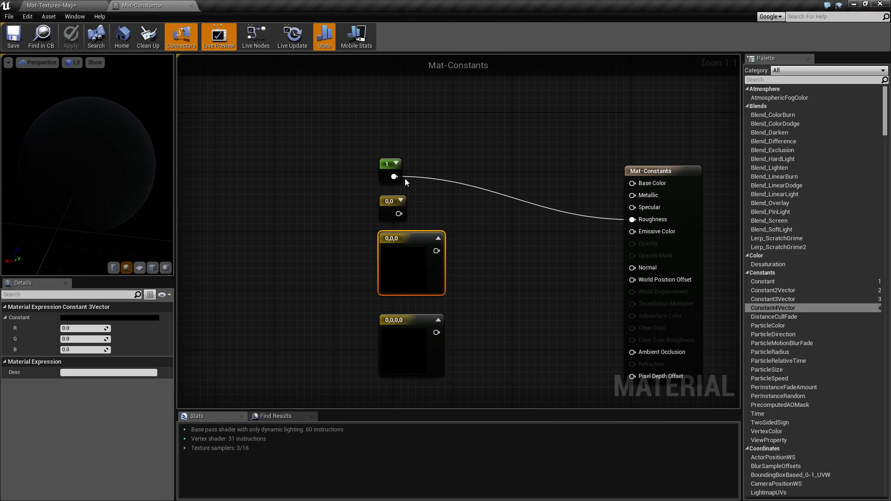
click(389, 202)
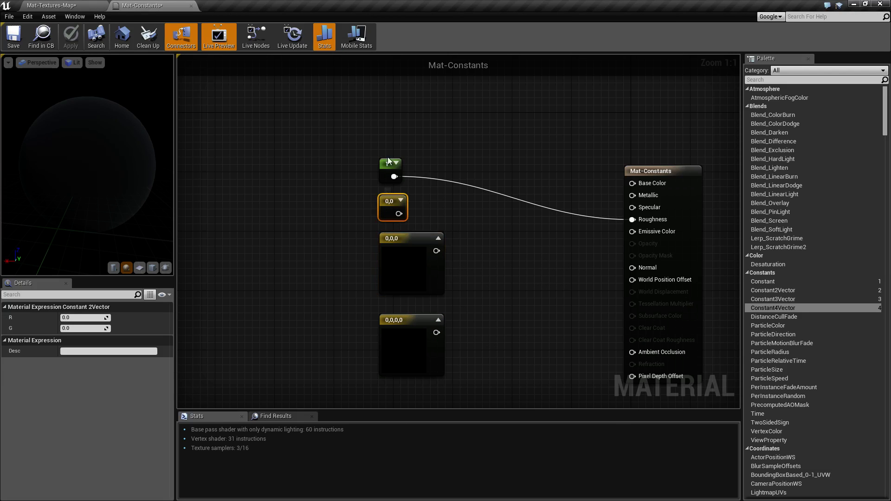
click(388, 164)
click(387, 202)
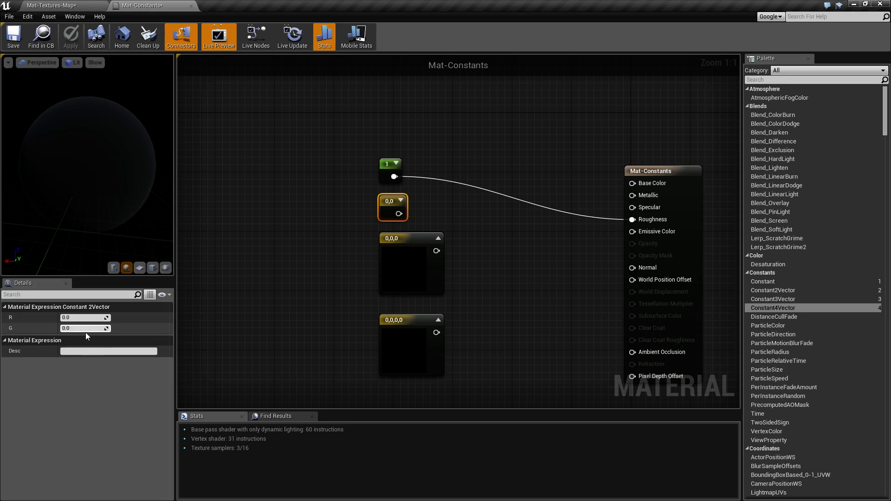
click(387, 165)
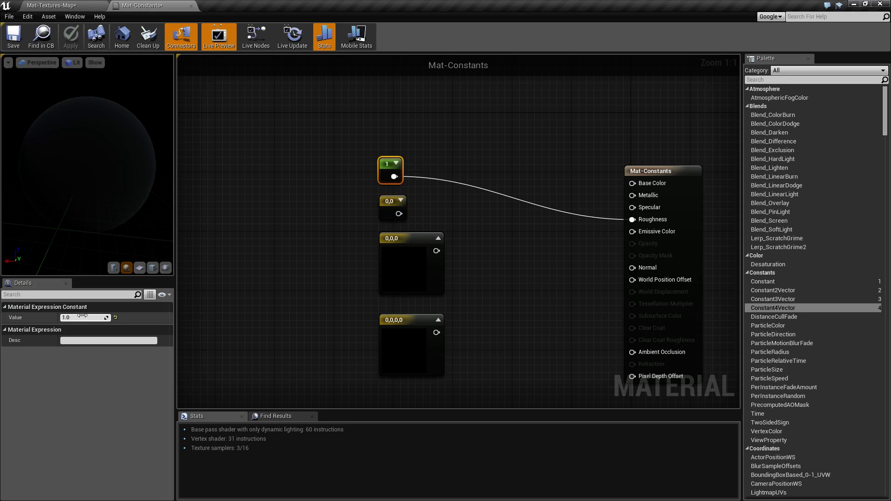
click(404, 258)
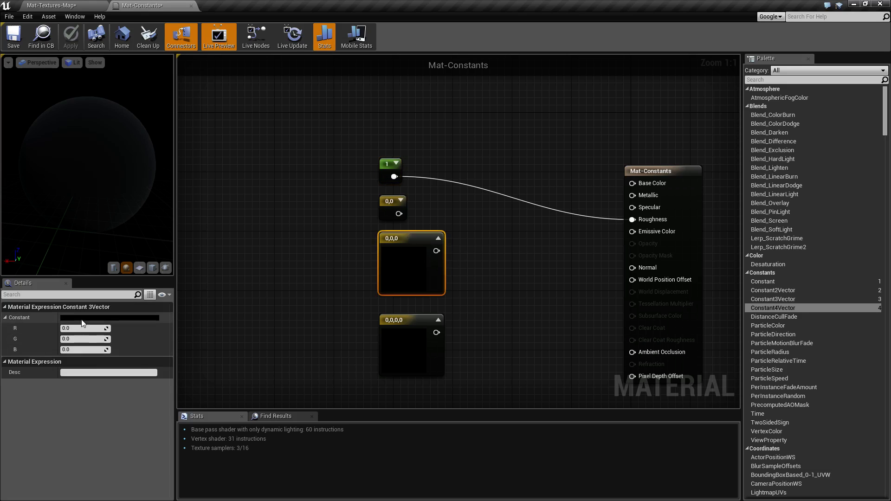
click(110, 318)
click(407, 264)
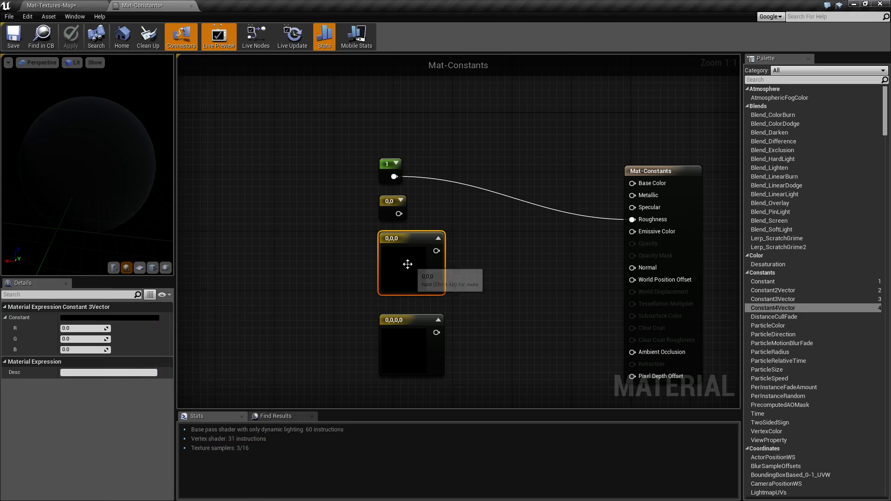
Set the Constant3Vector to full-brightness magenta (1, 0, 0.65) and connect it to Base Color.
double_click(407, 264)
click(503, 314)
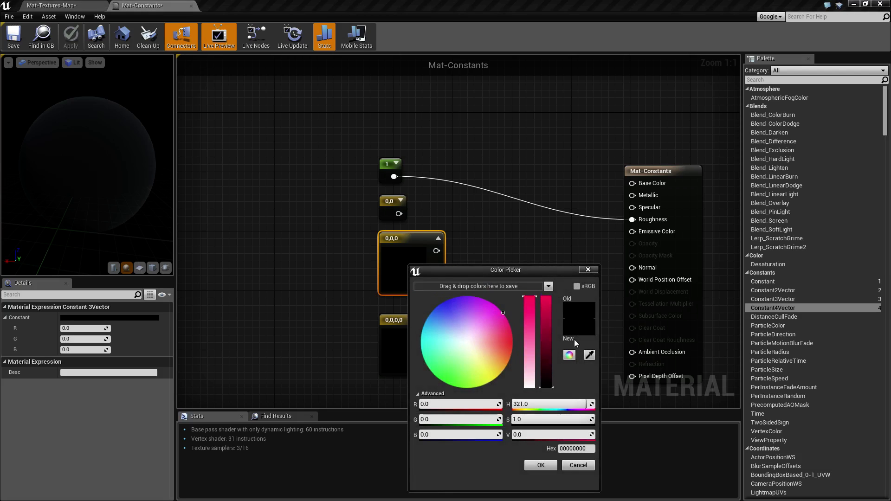
click(546, 297)
click(540, 465)
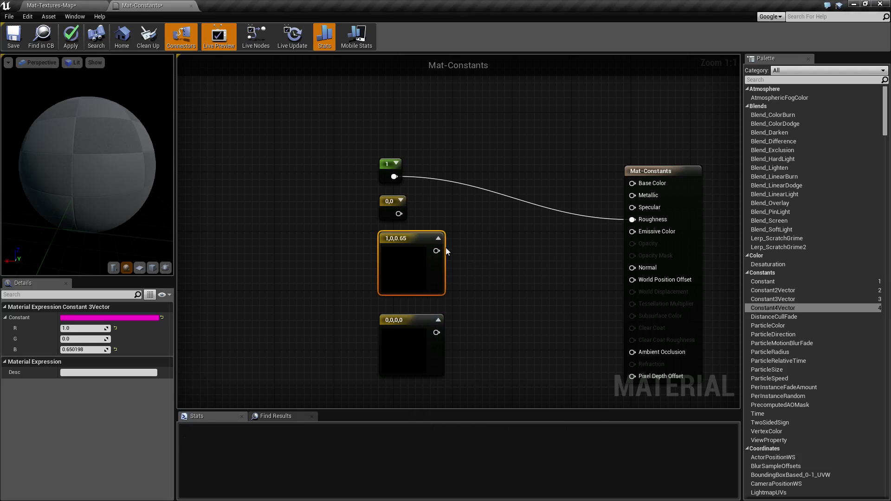
drag(437, 250, 637, 182)
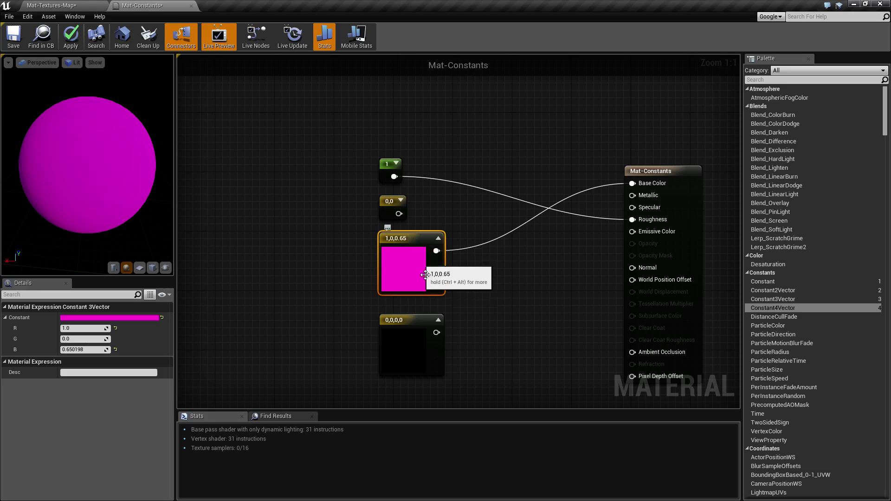
Set the Constant4Vector to pink (1, 0, 0.454) with alpha 0.517 and connect it to Base Color.
click(405, 323)
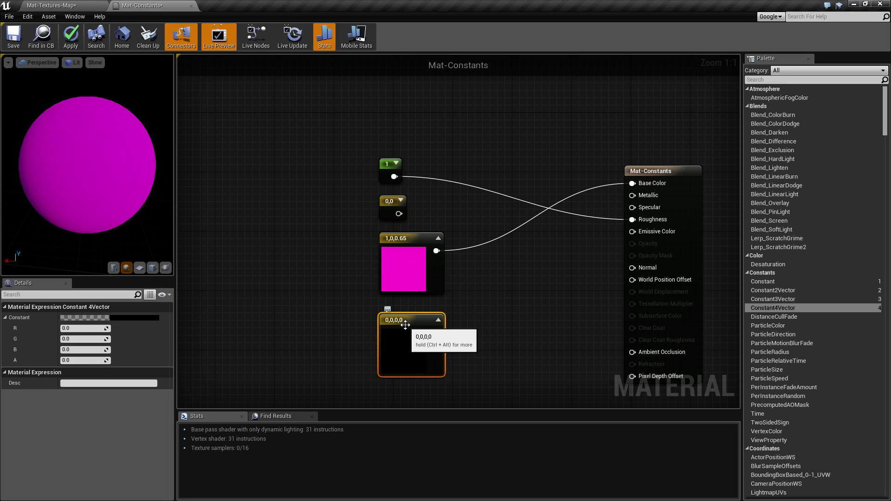
click(400, 259)
click(407, 335)
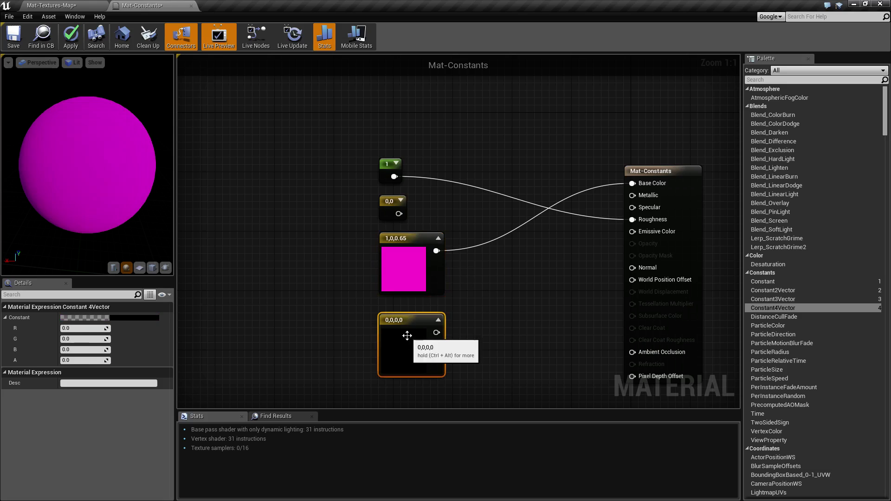
click(121, 316)
click(226, 343)
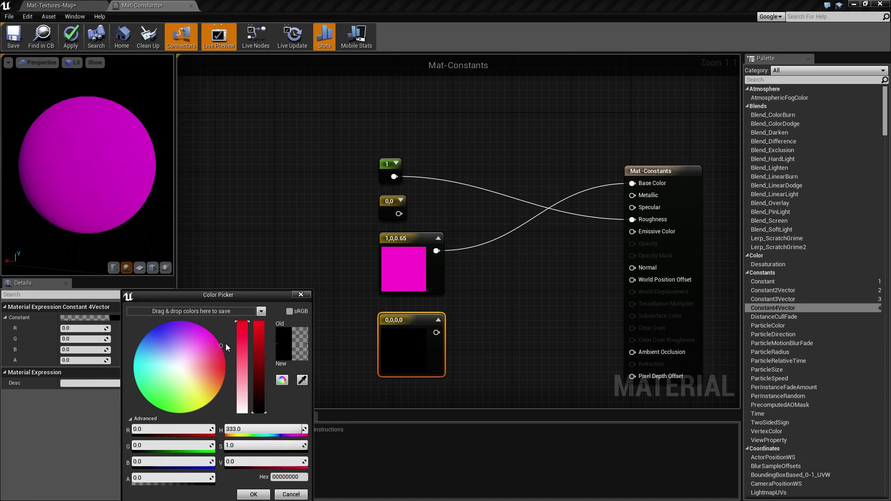
drag(257, 360, 258, 322)
drag(153, 478, 175, 478)
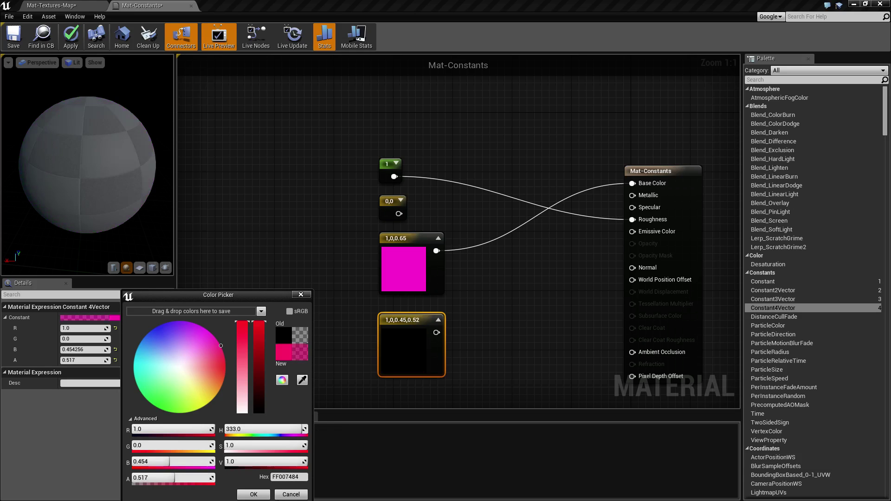
click(254, 494)
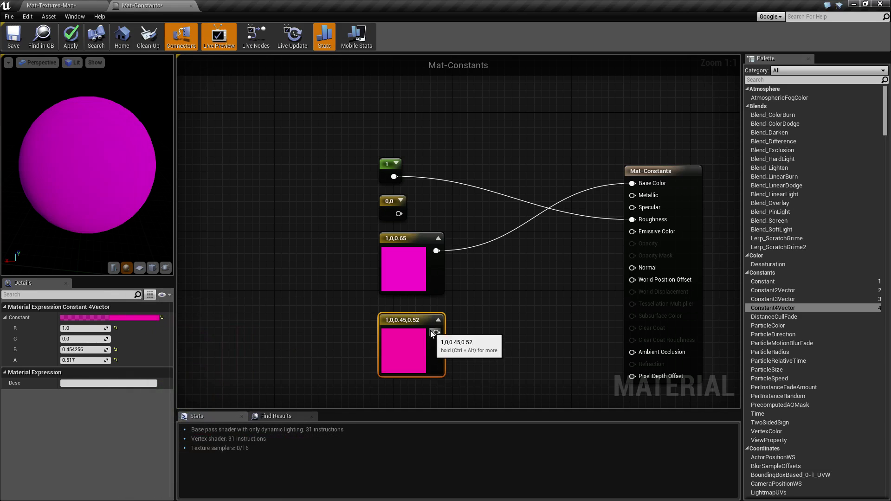
drag(435, 332, 632, 184)
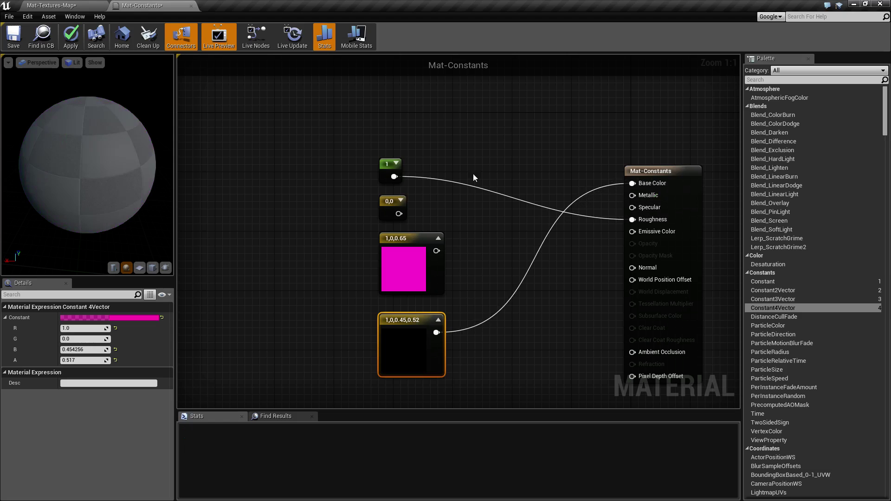
Apply the material change so the preview sphere uses the Constant4Vector colour.
click(71, 37)
right_drag(325, 271, 332, 274)
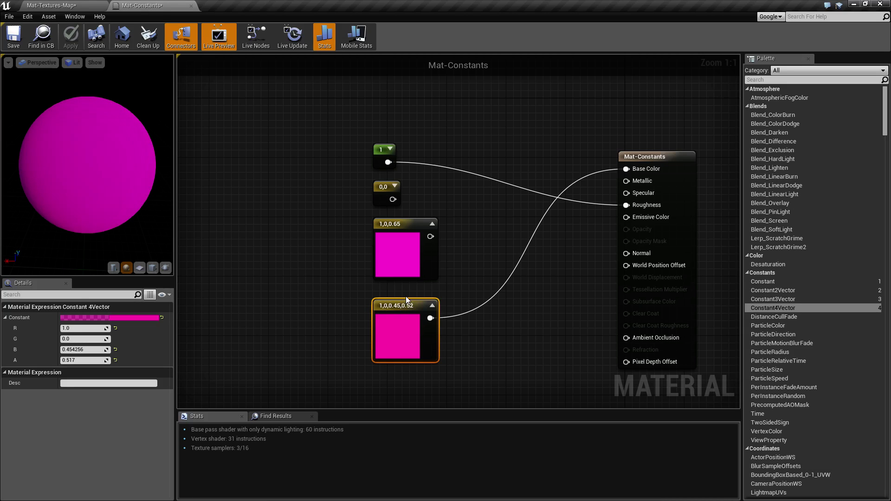
Review the four constant nodes together, and compare the scalar, Constant2Vector and Constant3Vector individually.
drag(365, 130, 483, 341)
click(463, 375)
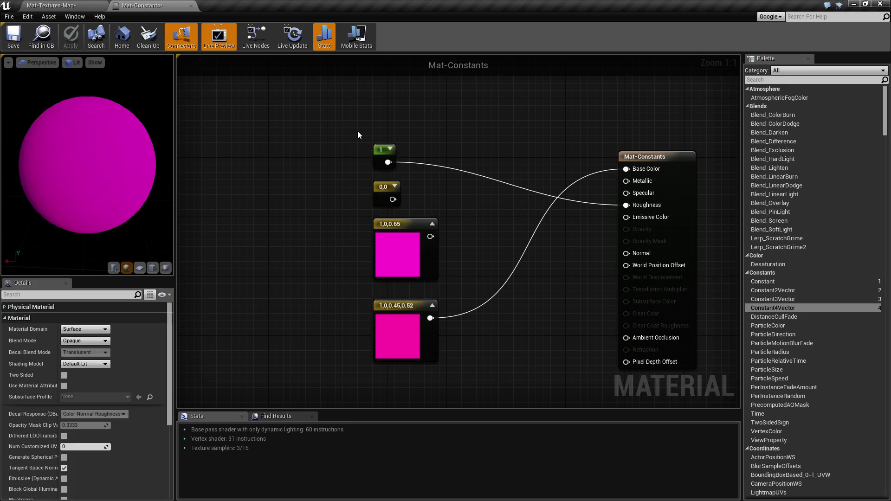
click(381, 153)
click(404, 223)
click(388, 193)
click(412, 201)
click(409, 269)
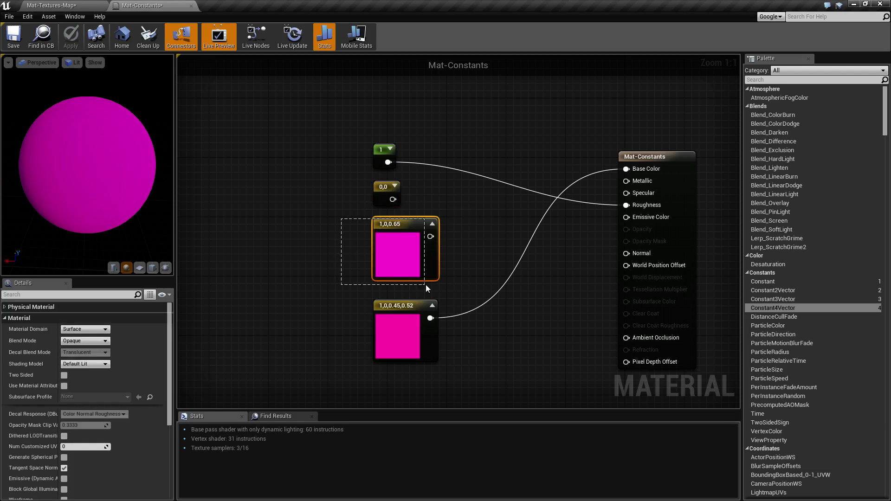
click(455, 253)
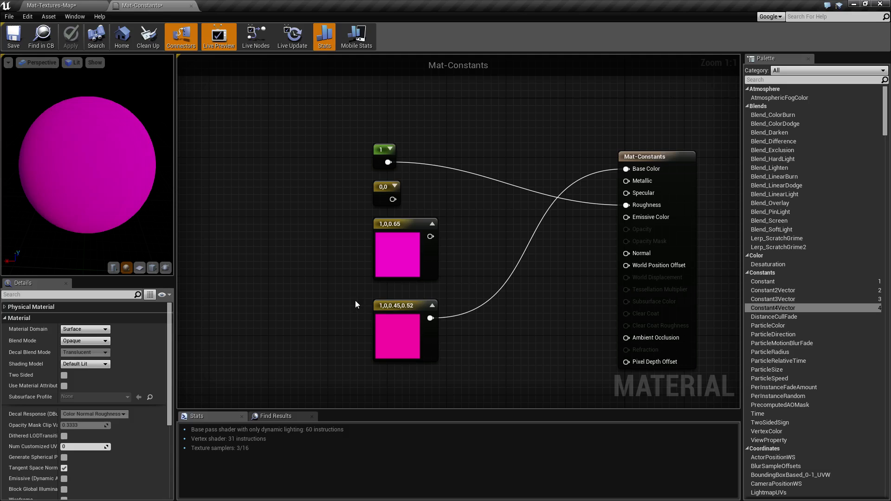
Examine the Constant4Vector node's R, G, B and alpha channels and its colour preview.
click(399, 325)
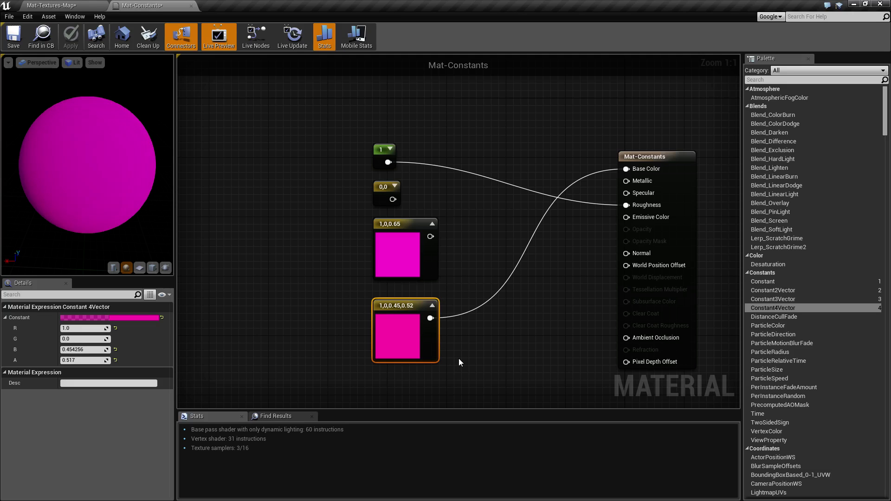
click(346, 325)
click(401, 333)
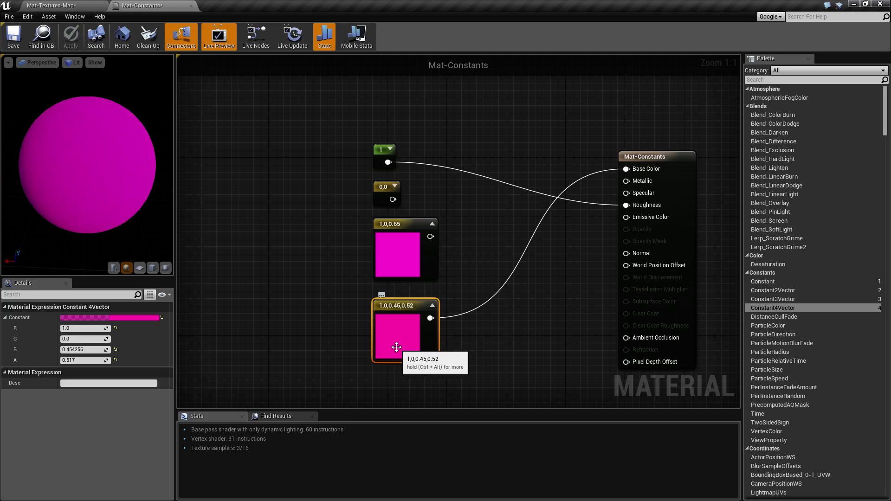
click(322, 341)
click(377, 332)
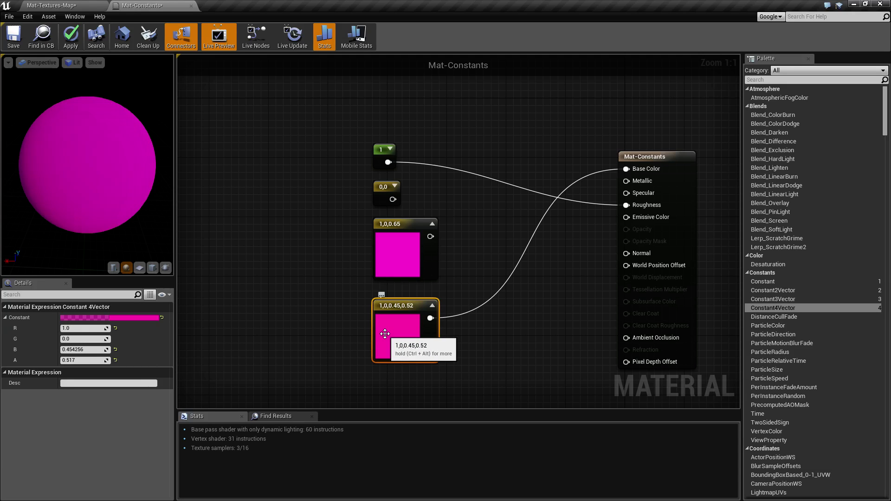
click(487, 353)
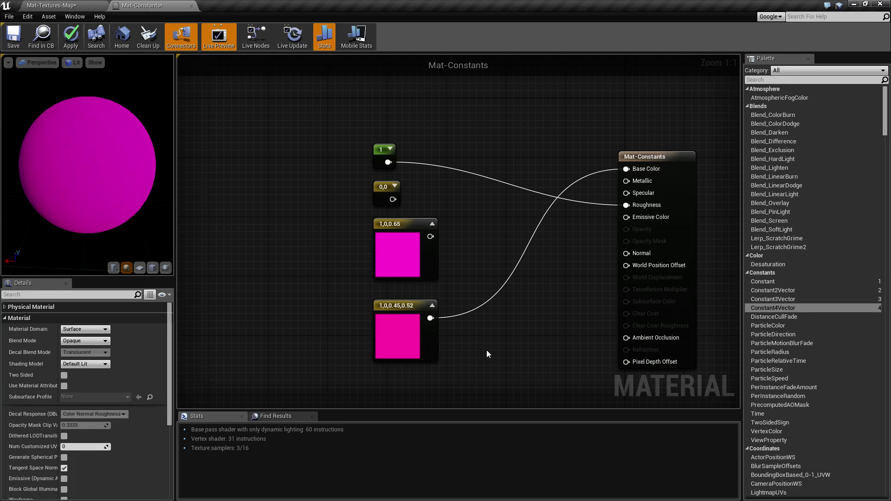